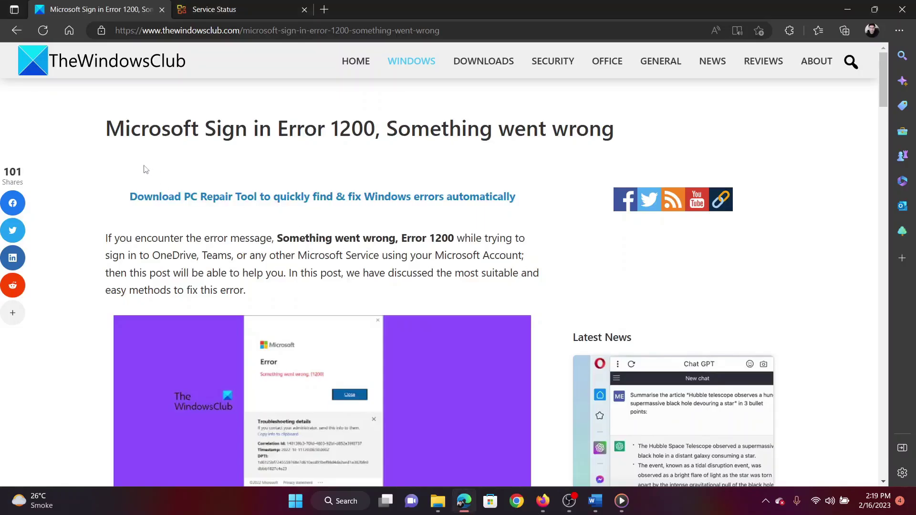
Step: Highlight the TheWindowsClub article's title on Microsoft sign-in error 1200, then clear the selection
drag(113, 125, 280, 131)
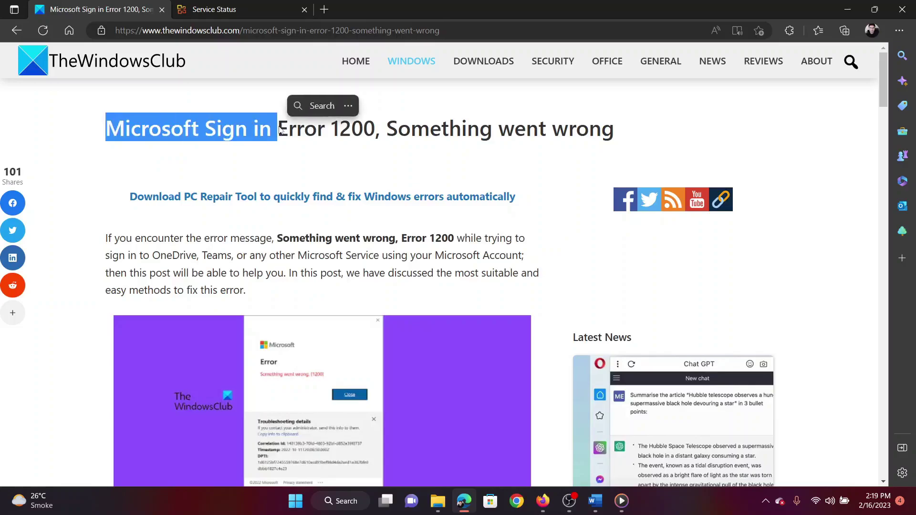
drag(376, 129, 515, 128)
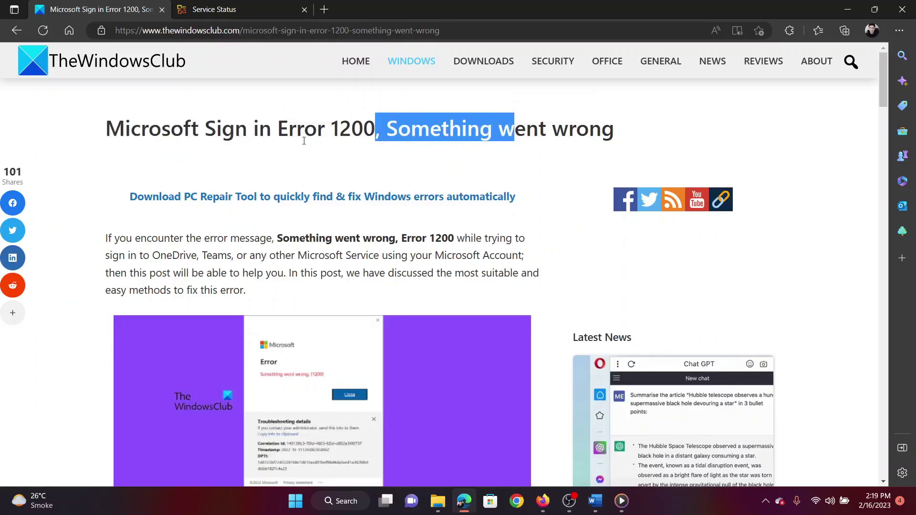
drag(313, 131, 366, 130)
click(303, 308)
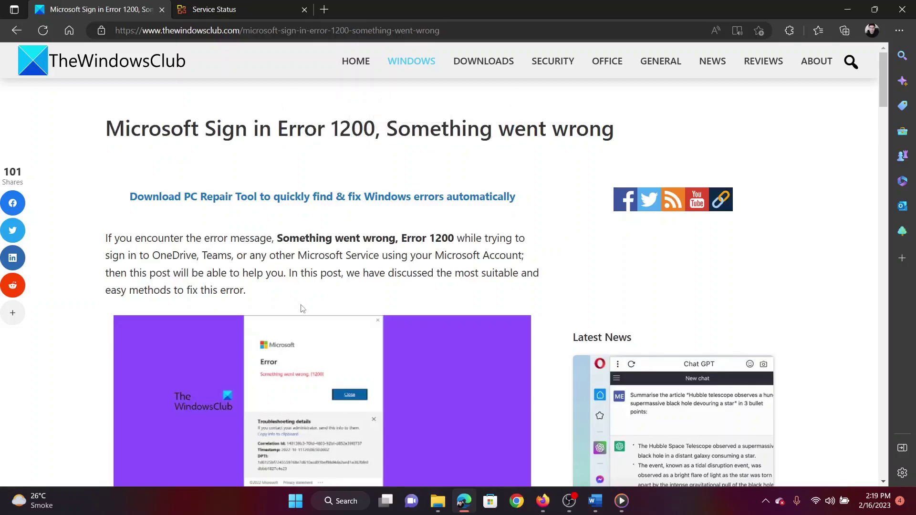
Step: Scroll down to the fixes list and highlight 'Clear Browser Cookies and Cache' and 'Check Server Status'
scroll(302, 309, down, 2)
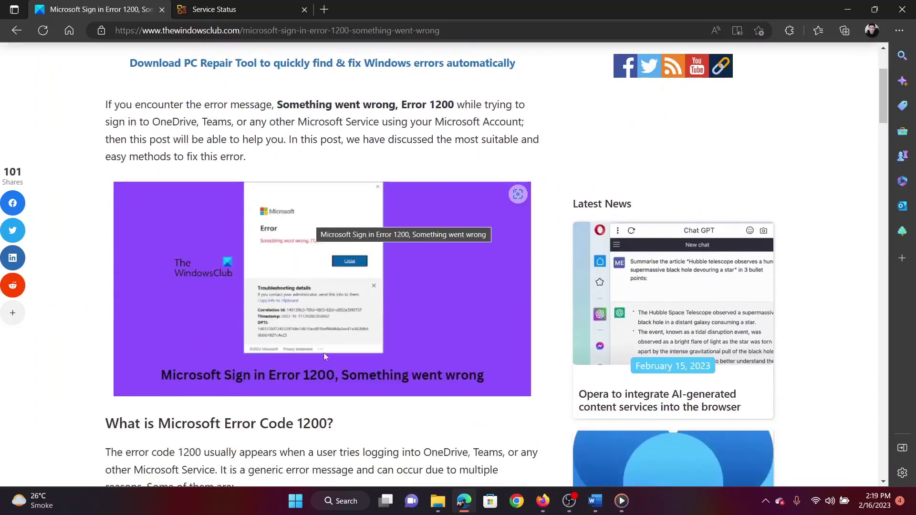
scroll(328, 365, down, 4)
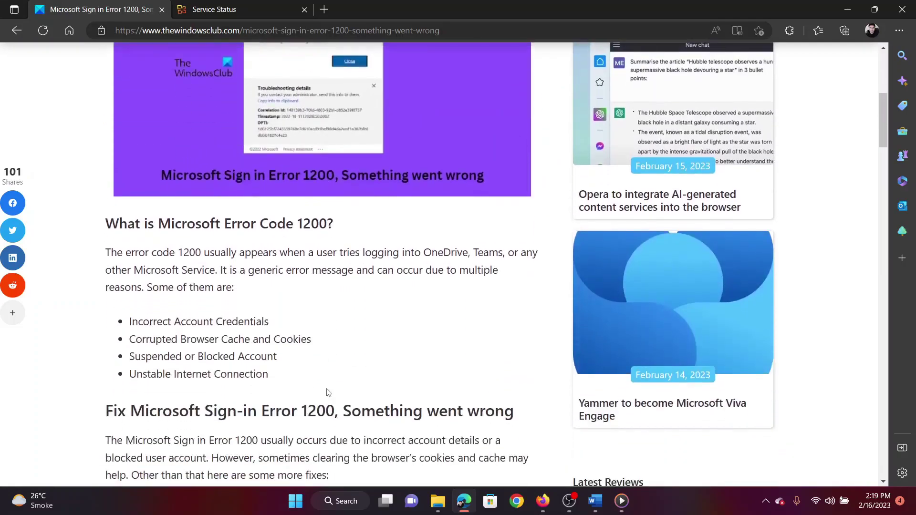
scroll(328, 393, down, 4)
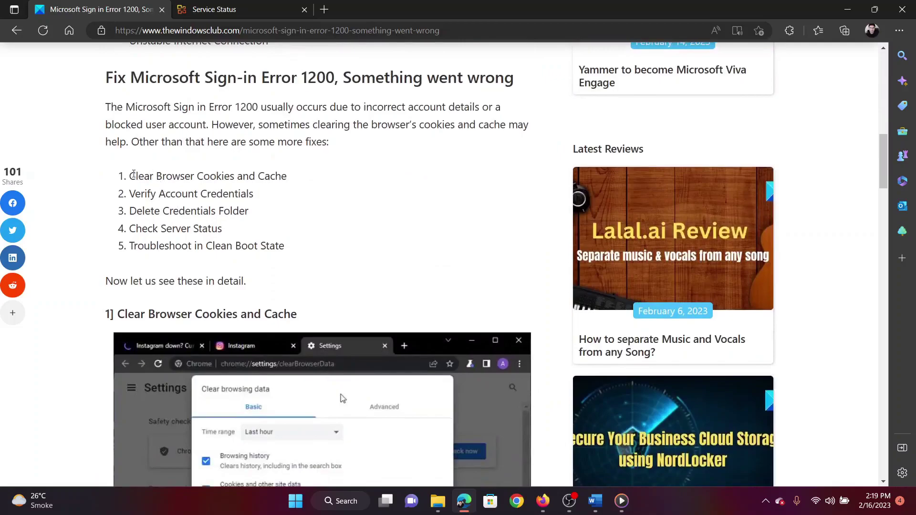
drag(133, 175, 283, 176)
triple_click(356, 225)
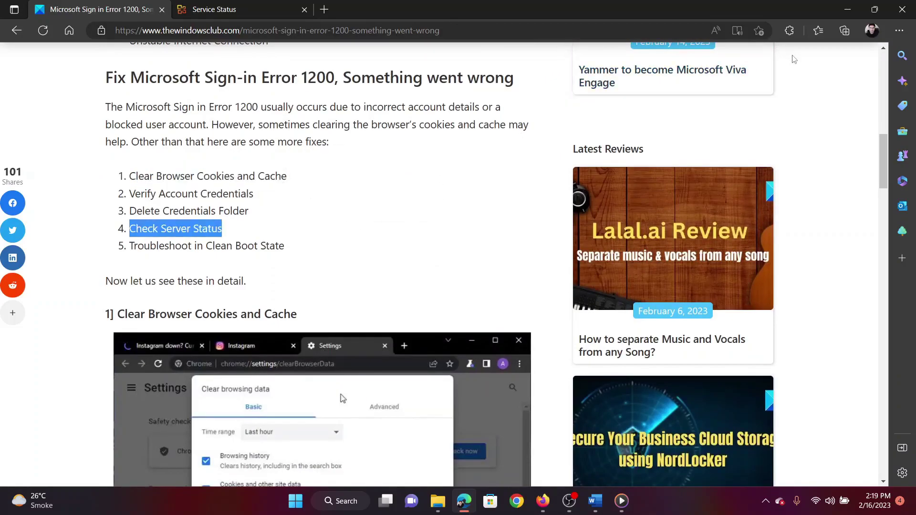
Step: Clear Edge's browsing data, including cached images and files, via History > Clear browsing data
click(900, 31)
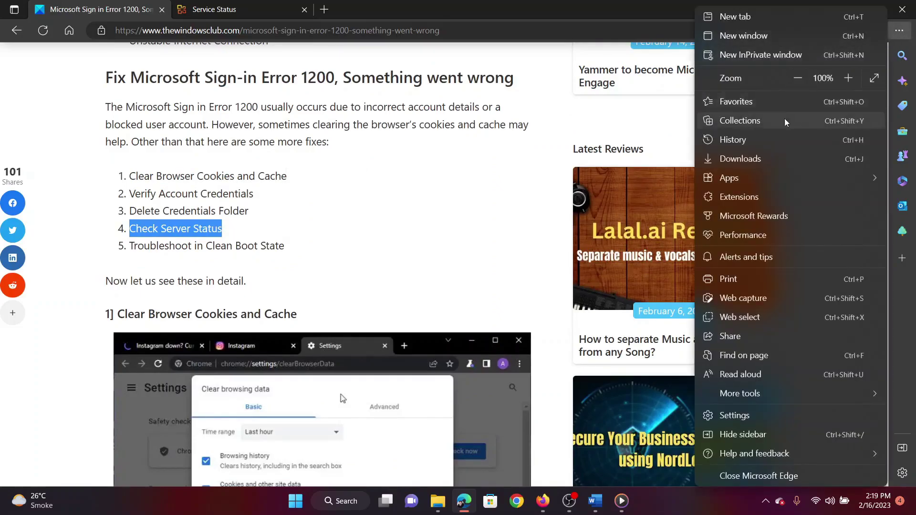
click(773, 139)
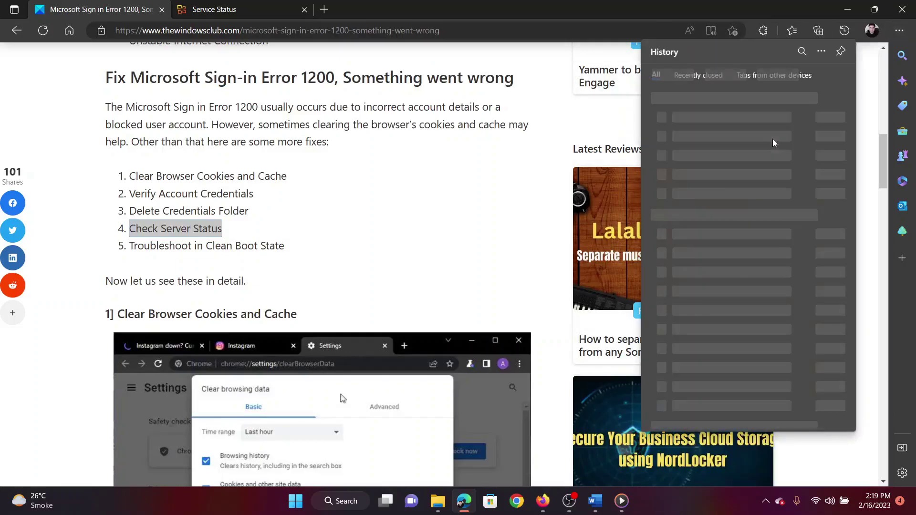
click(821, 51)
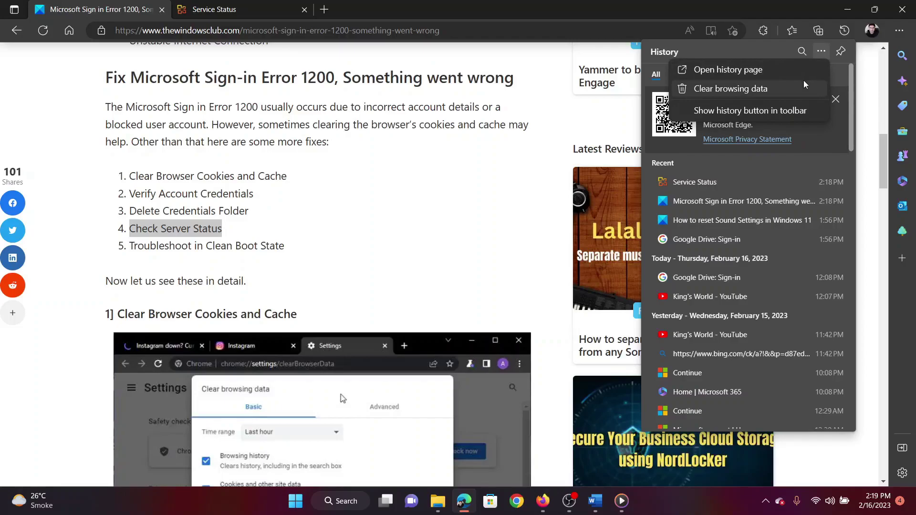
click(799, 86)
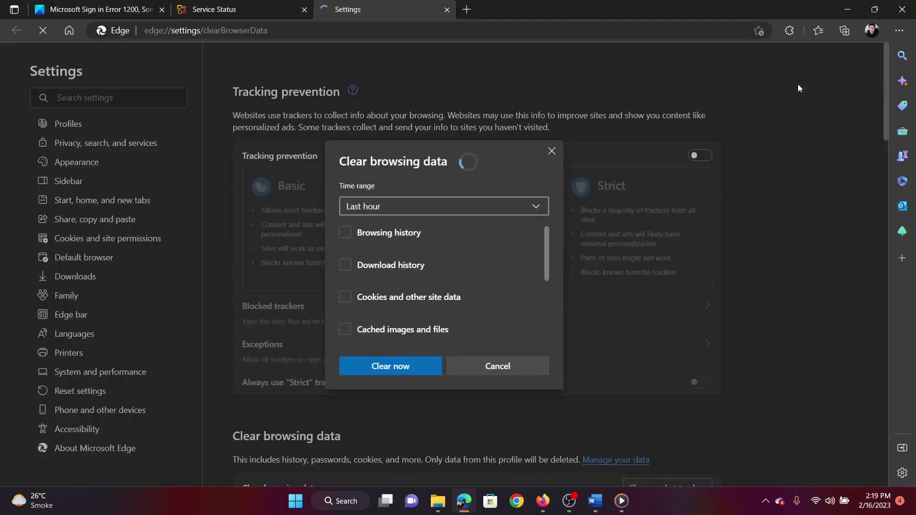
click(463, 210)
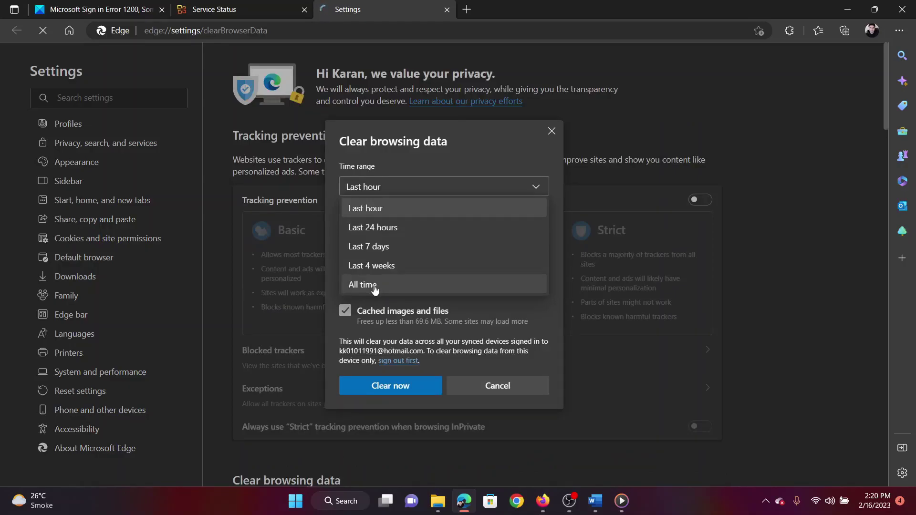
click(392, 389)
click(392, 389)
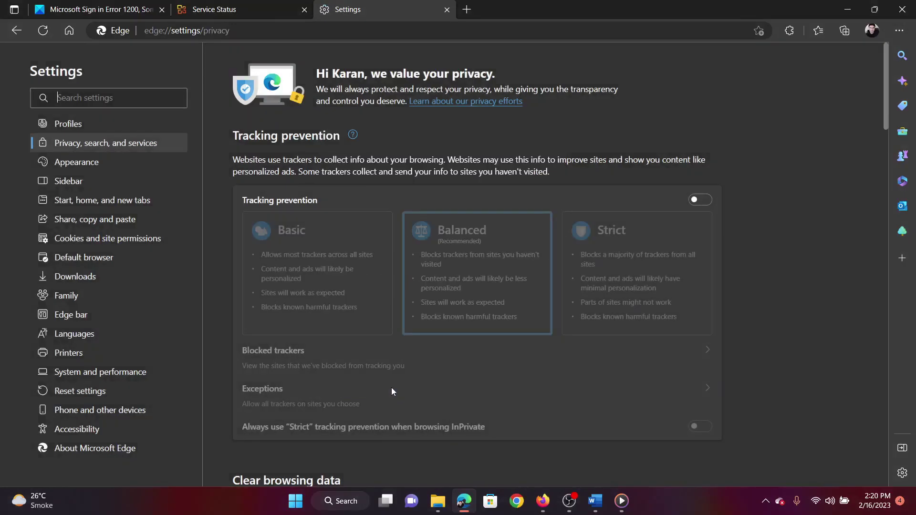
Step: Return to the article and highlight the 'Verify Account Credentials' fix
click(103, 7)
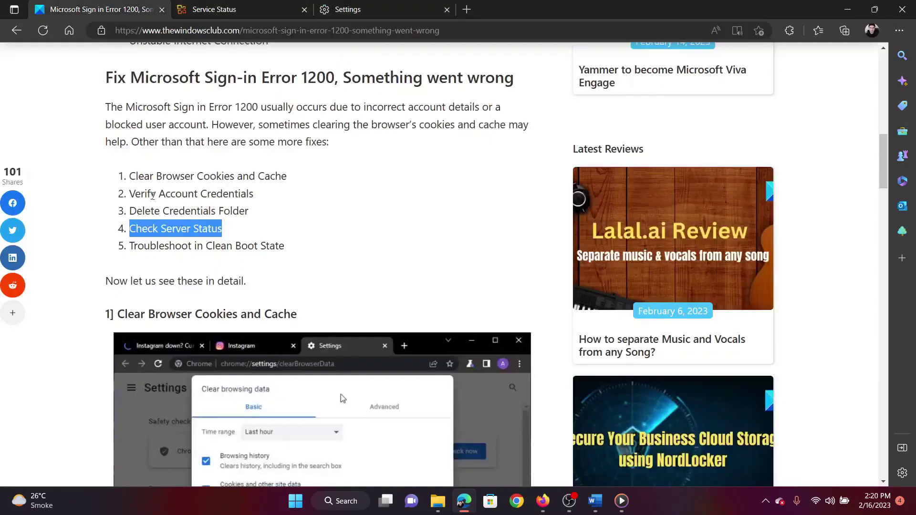
drag(135, 194, 246, 194)
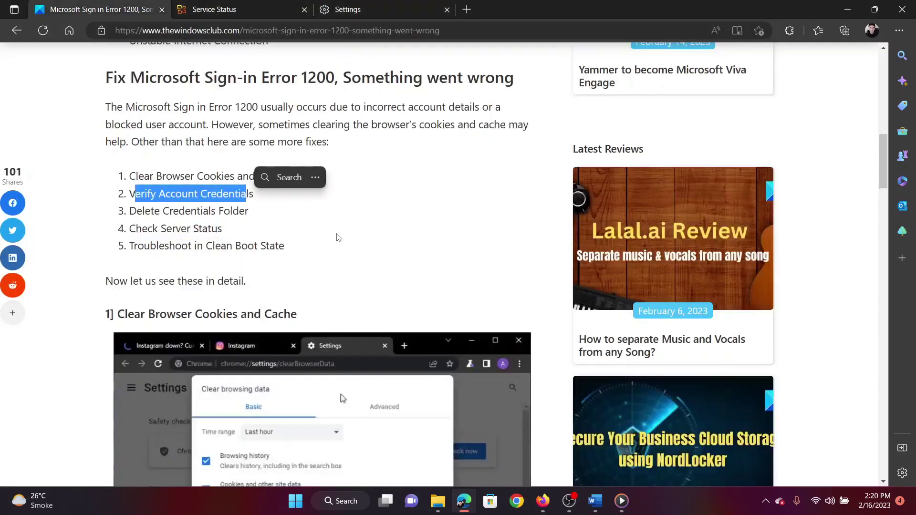
click(338, 238)
Step: Check the Firefox sign-in page's incorrect account or password message, then return to Edge
click(543, 501)
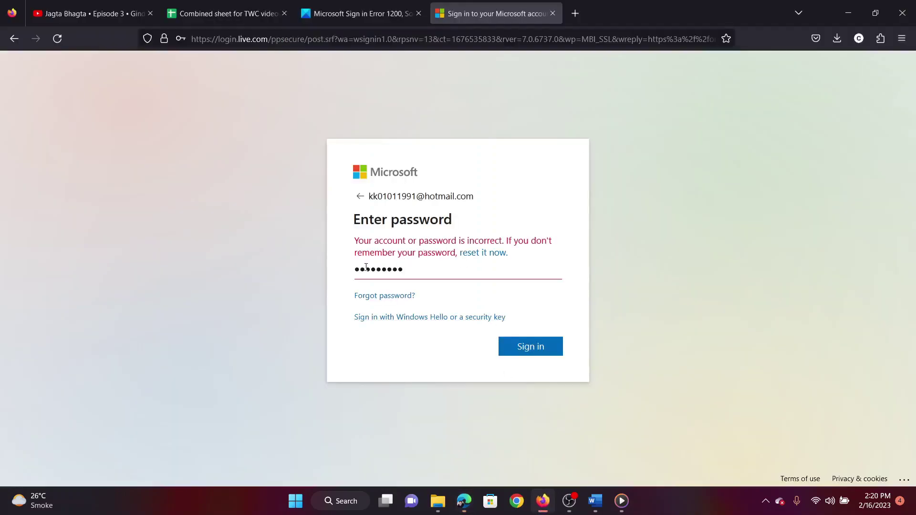
drag(366, 267, 429, 253)
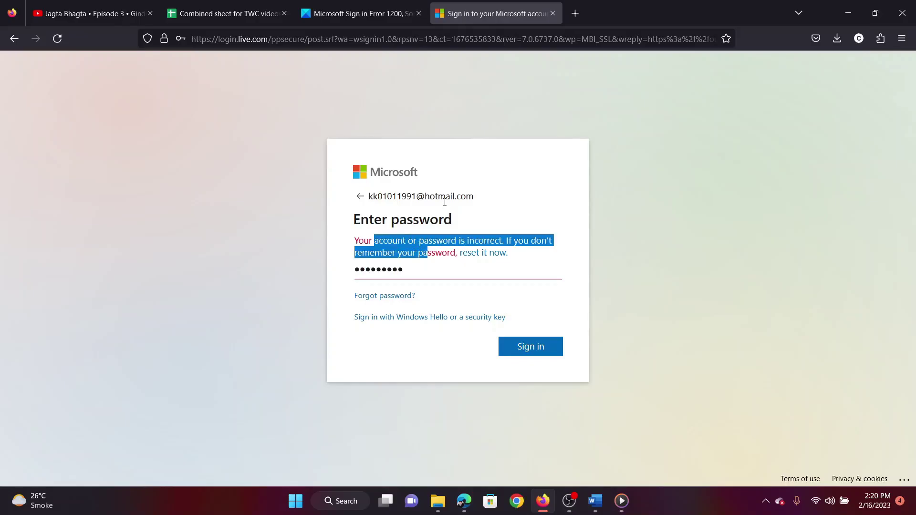
click(464, 501)
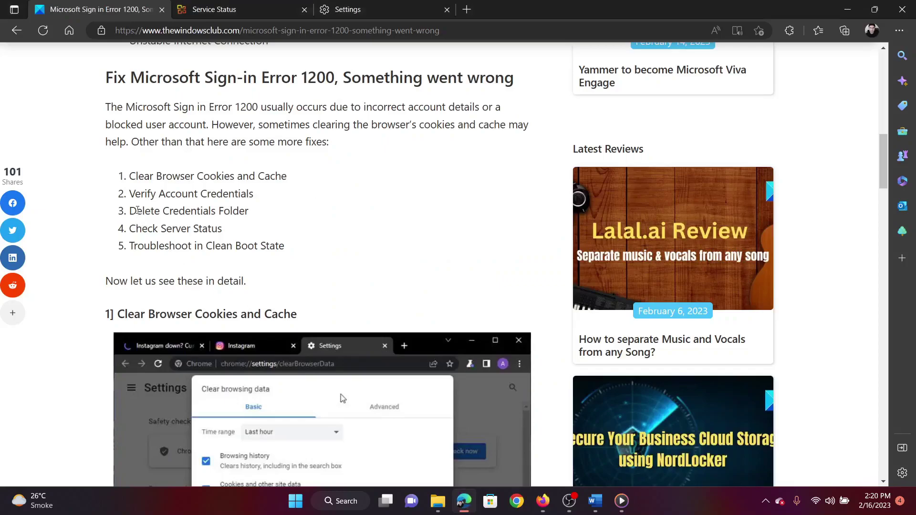
Step: Highlight the 'Delete Credentials Folder' fix and open the local AppData folder via Run
drag(138, 210, 246, 212)
click(260, 230)
key(super+r)
key(End)
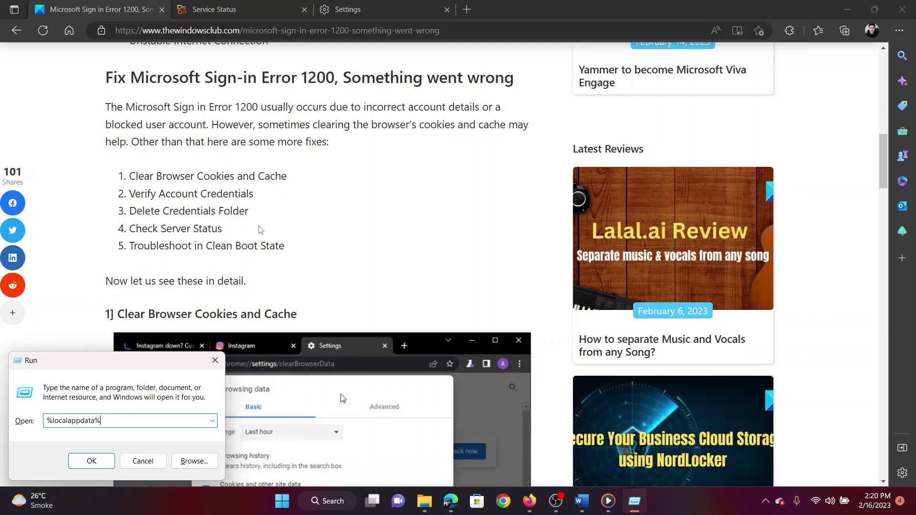
key(Return)
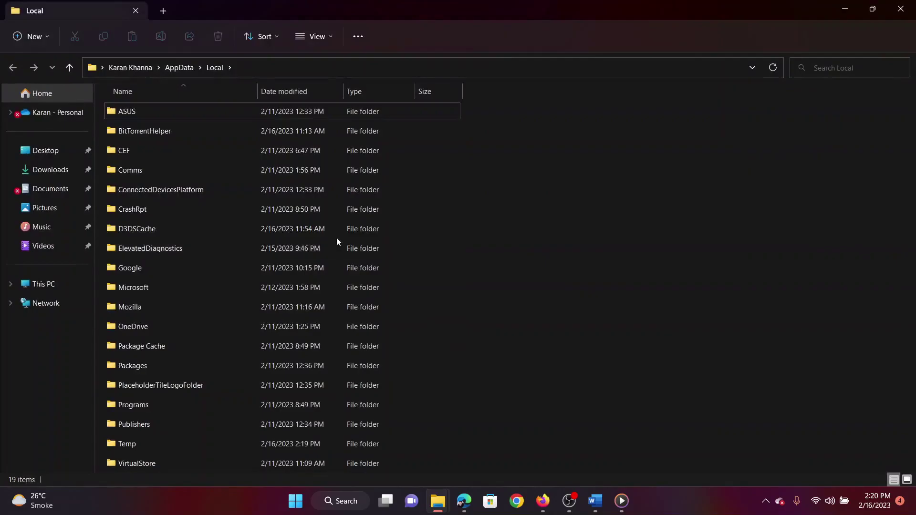
Step: Delete the Credentials folder inside Local\Microsoft and close File Explorer
double_click(171, 288)
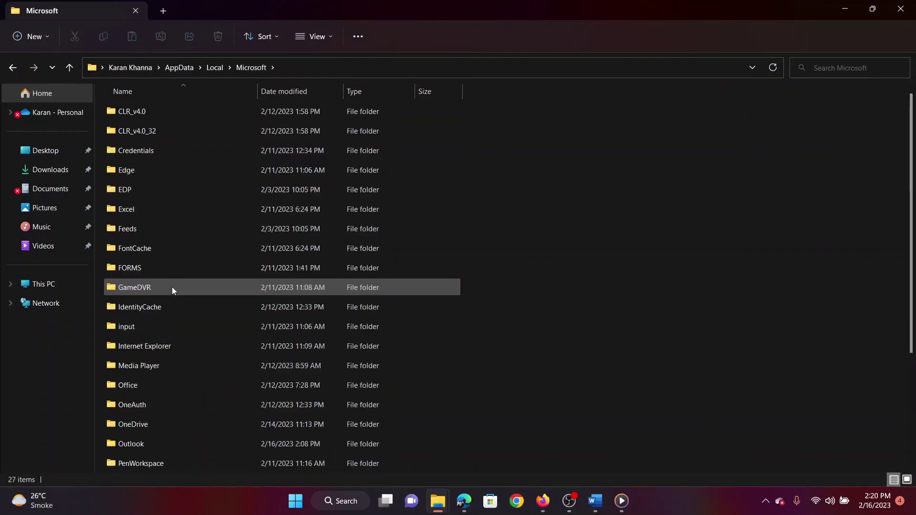
click(153, 152)
right_click(151, 153)
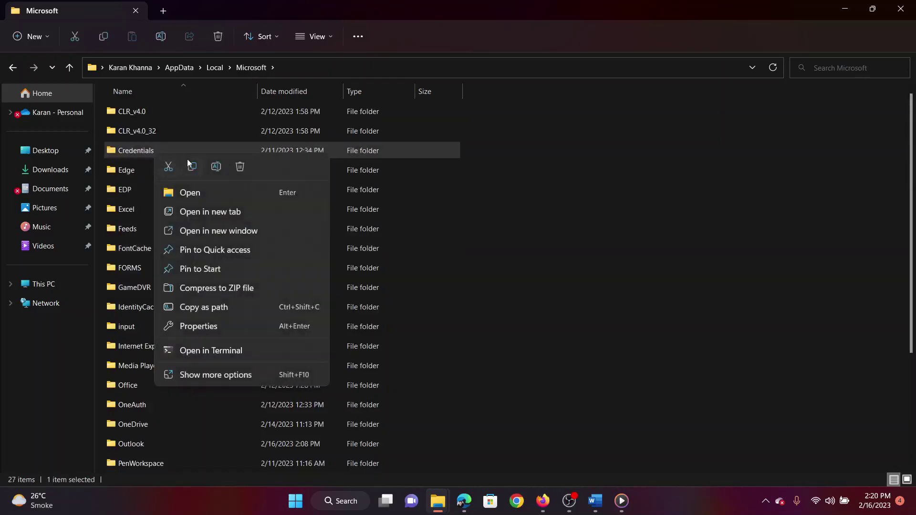
click(244, 168)
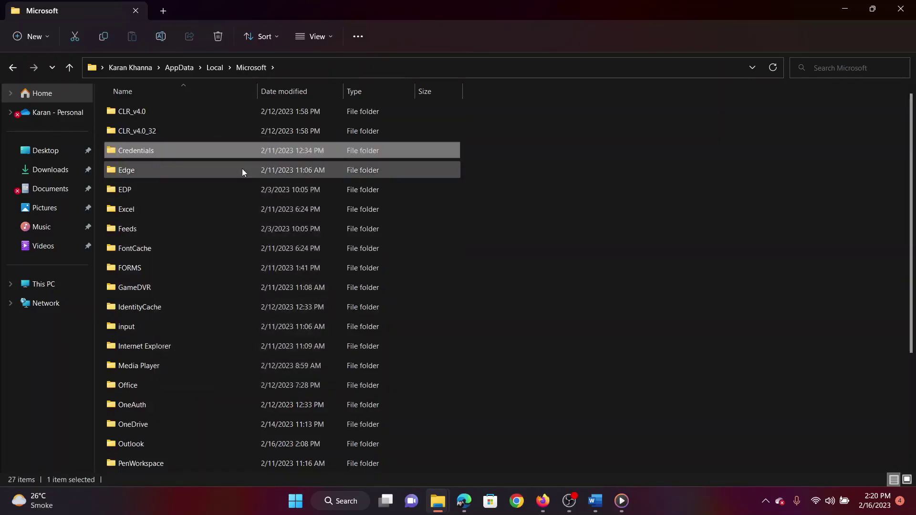
click(909, 5)
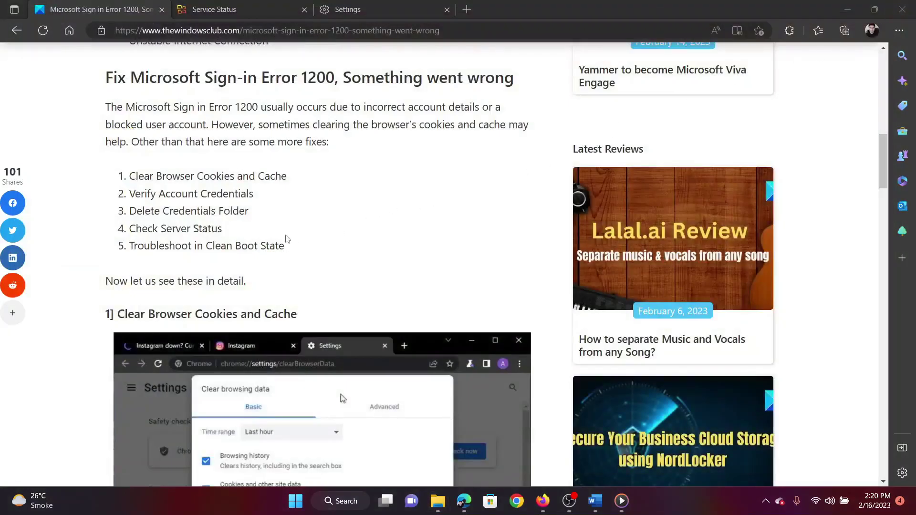
Step: Follow fix 4's Microsoft Server status link, confirm all services are running, and return
drag(134, 229, 219, 231)
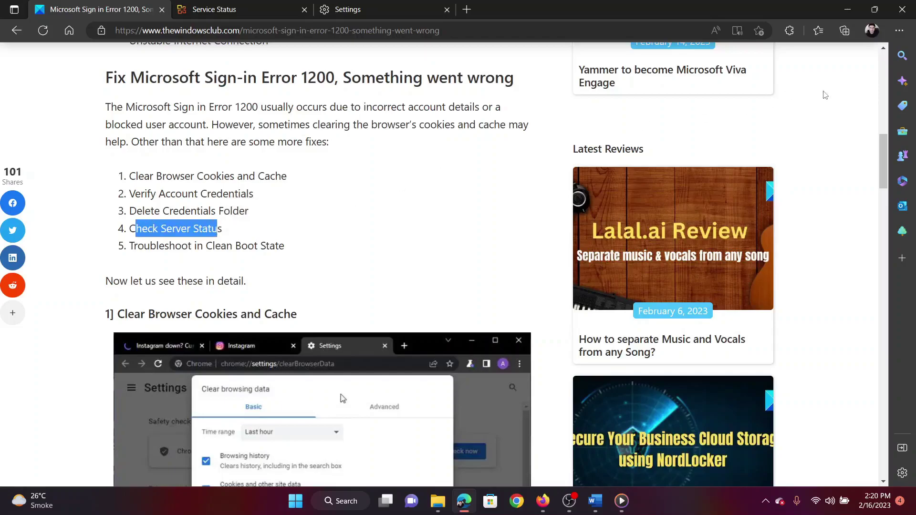
drag(883, 149, 881, 308)
click(225, 169)
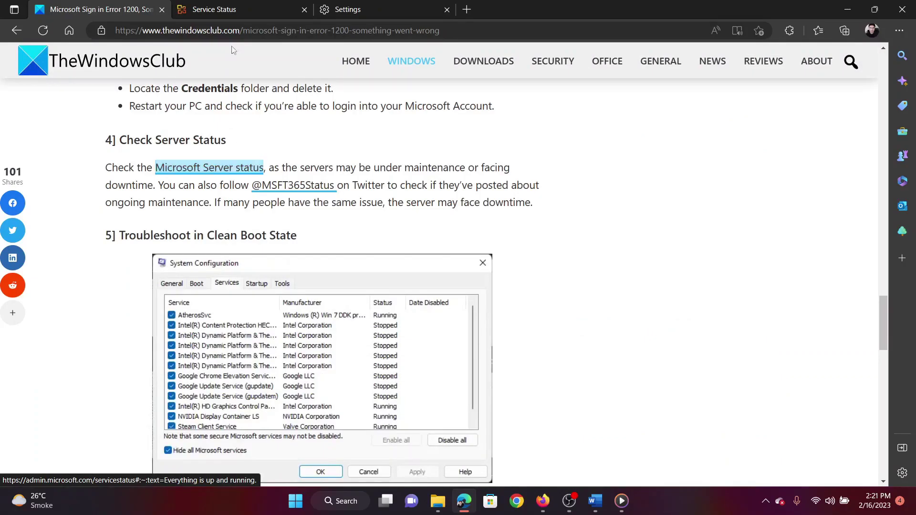
click(235, 5)
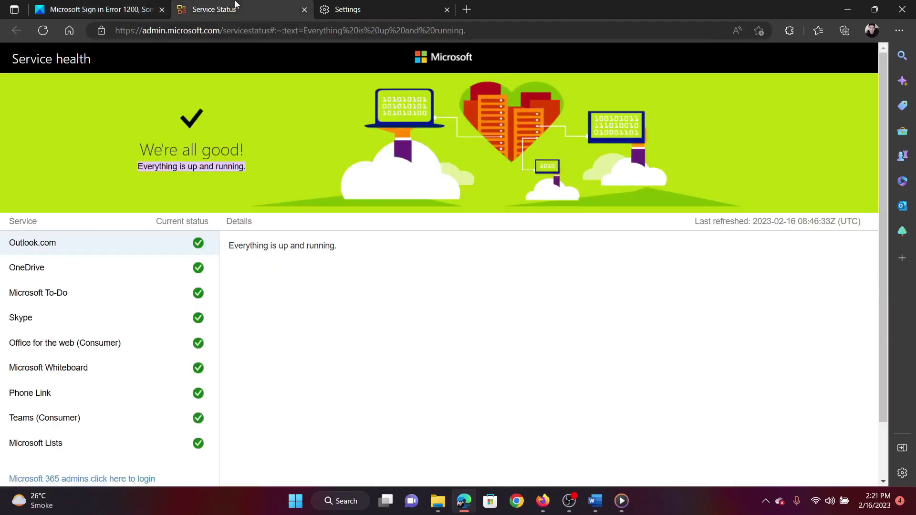
click(121, 4)
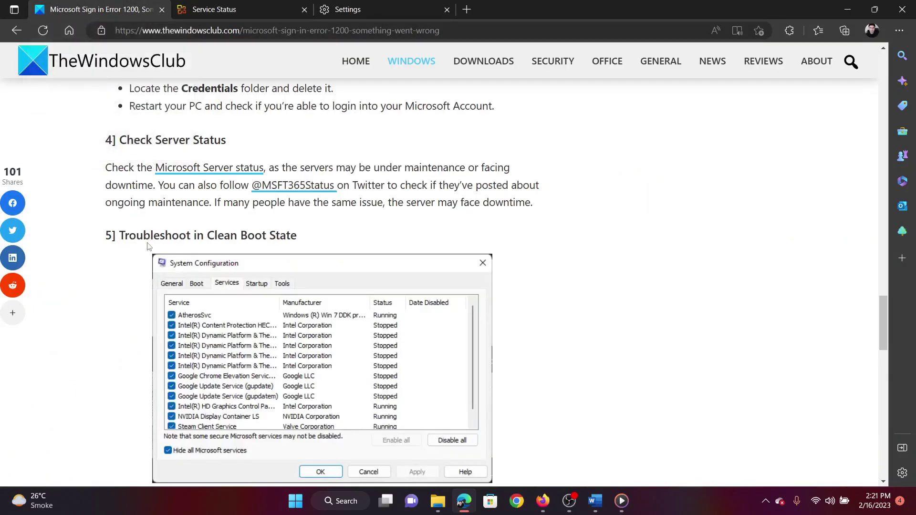
Step: Highlight the 'Troubleshoot in Clean Boot State' heading and launch msconfig from Run
drag(127, 235, 304, 241)
click(304, 241)
scroll(271, 266, down, 5)
scroll(270, 265, up, 4)
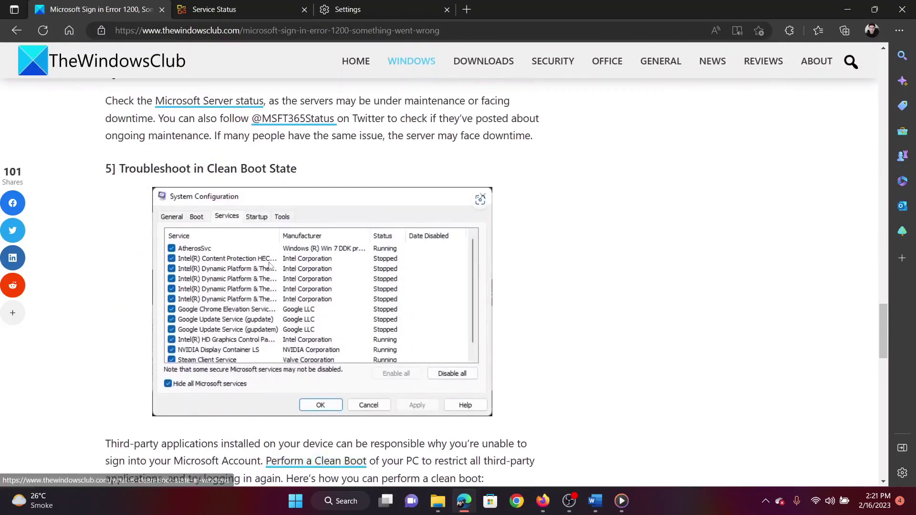
key(super+r)
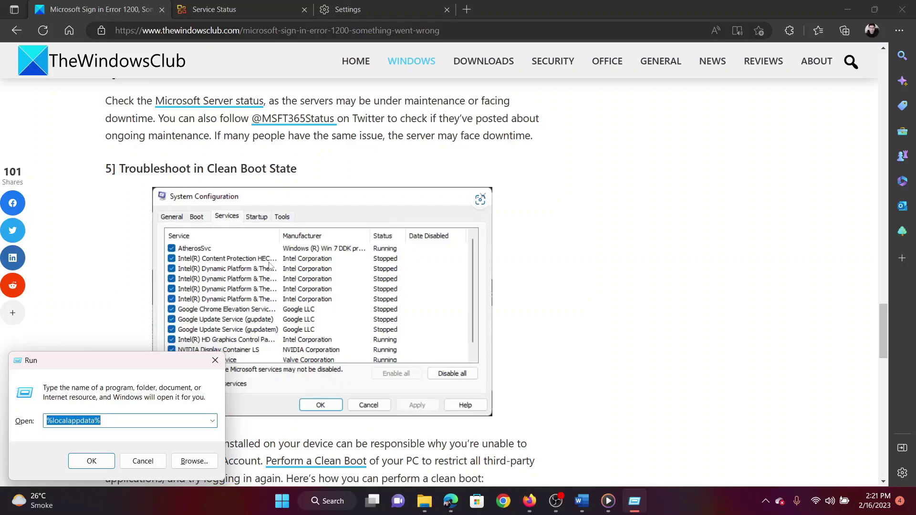
text(msconfig)
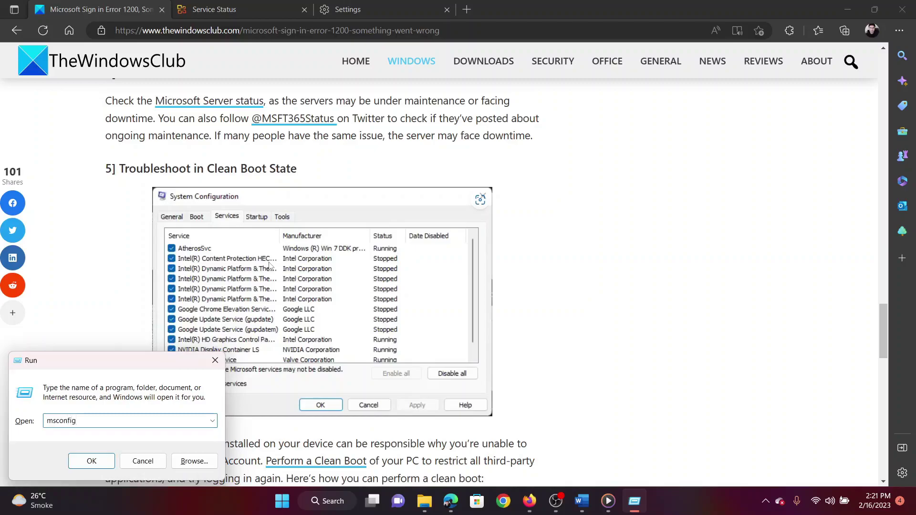
key(Return)
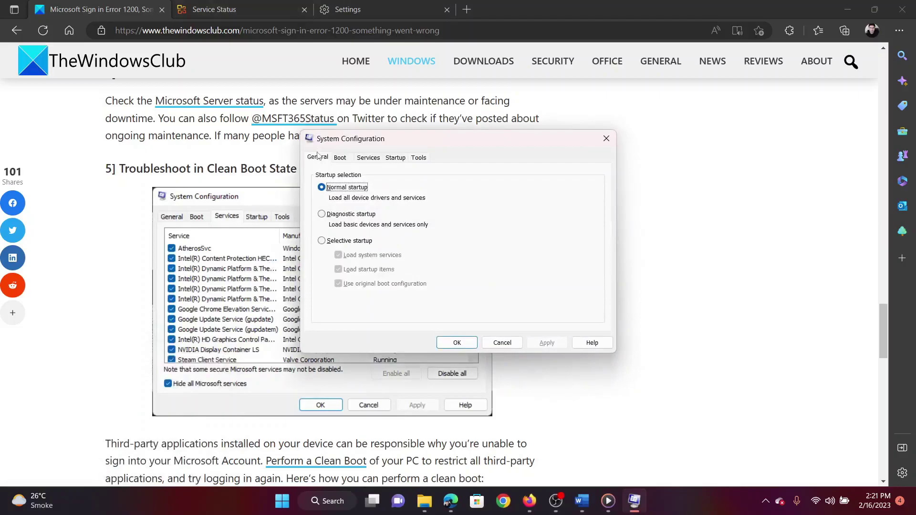
Step: Hide all Microsoft services, disable all the rest, apply, and skip the restart
click(362, 158)
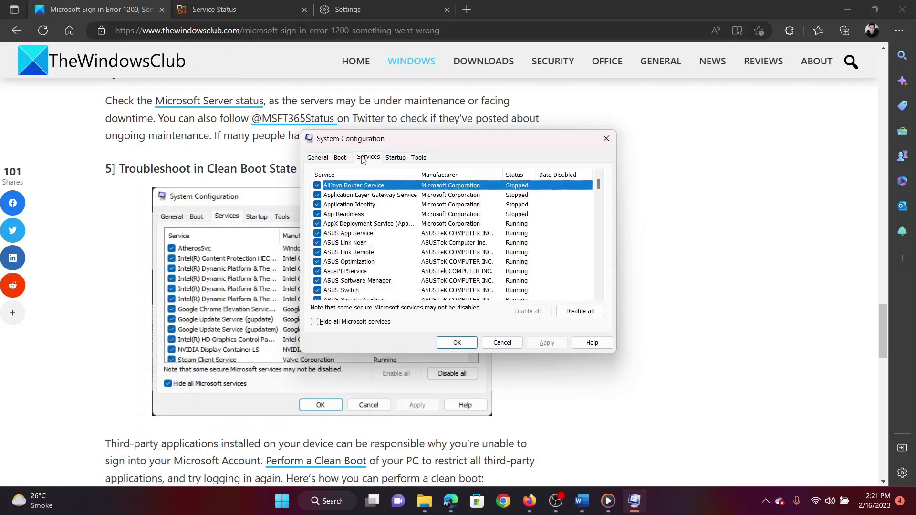
click(315, 323)
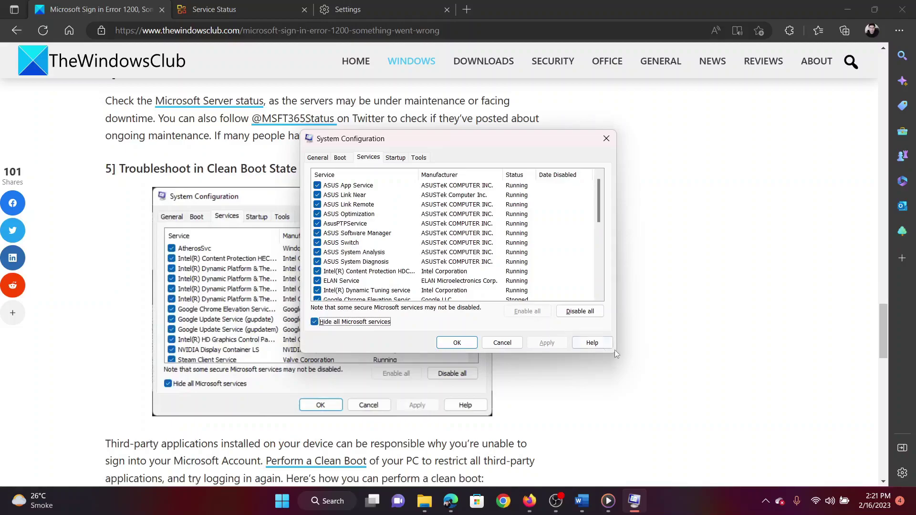
click(581, 312)
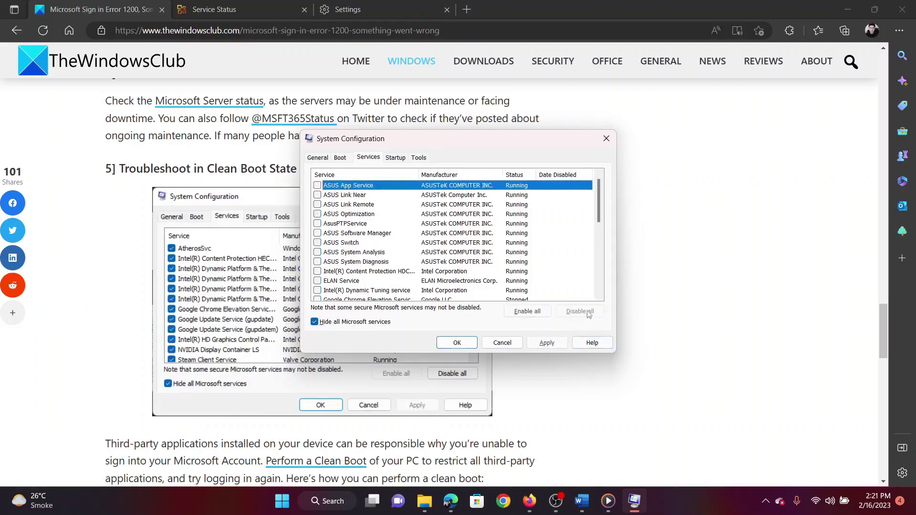
click(548, 343)
click(456, 342)
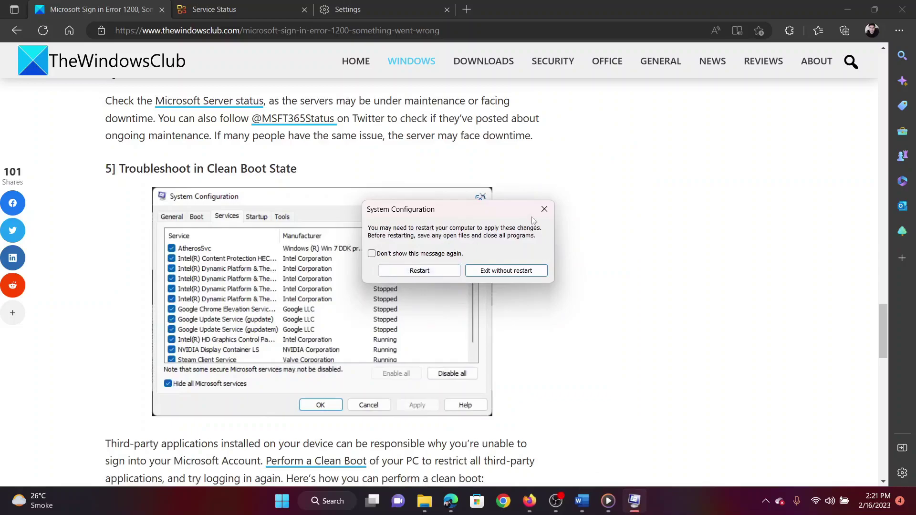
click(547, 211)
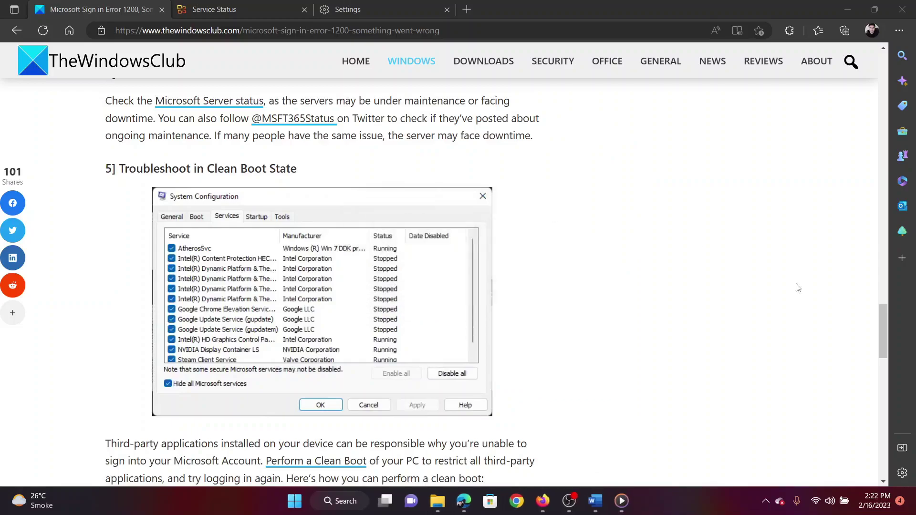
Step: Scroll to the top and highlight the title 'Microsoft Sign in Error 1200, Something went wrong'
scroll(876, 254, up, 2)
scroll(876, 254, up, 20)
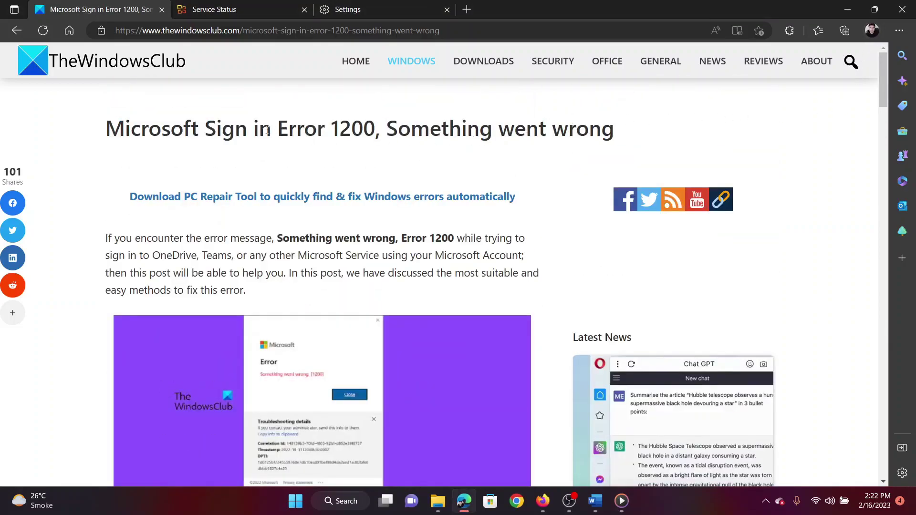
drag(123, 126, 603, 128)
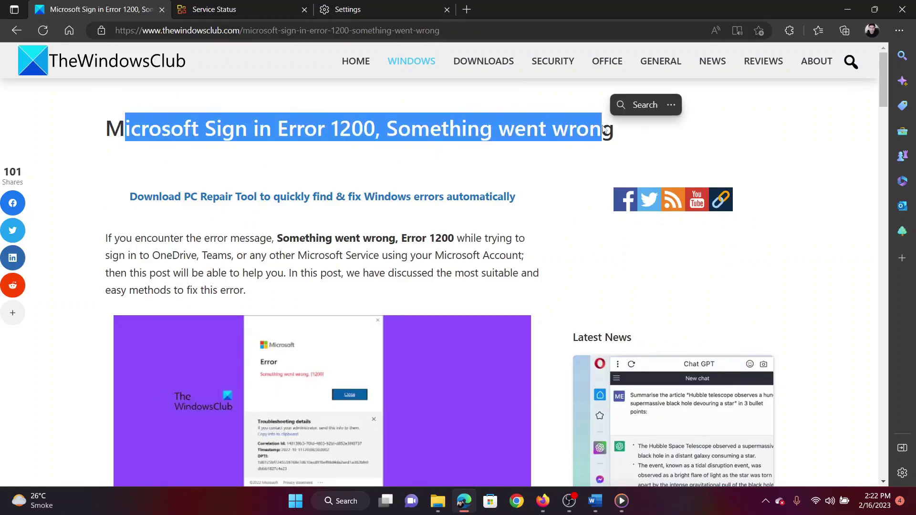